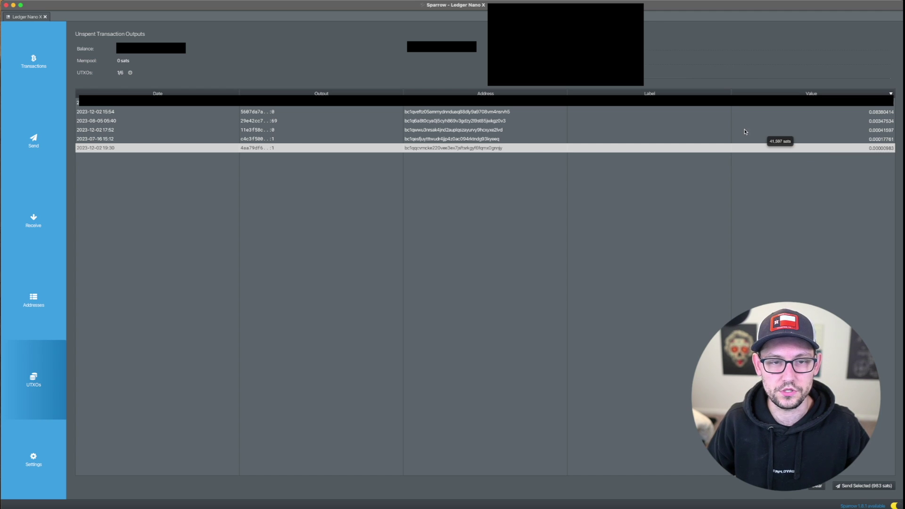
Select all five UTXOs, totalling 8,788,289 sats, with Cmd+A in the UTXOs tab.
key(super+a)
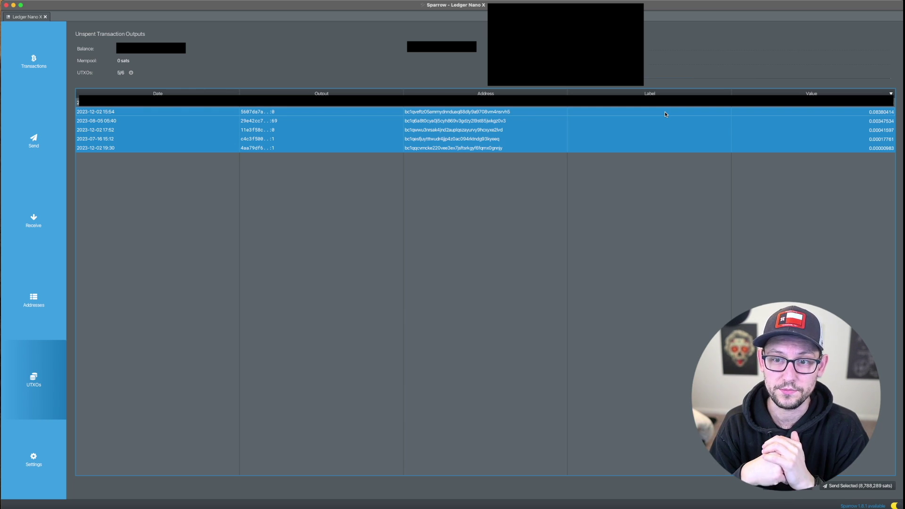
Start a send of all five selected outputs (0.08788289 BTC), then view the wallet's addresses.
click(65, 400)
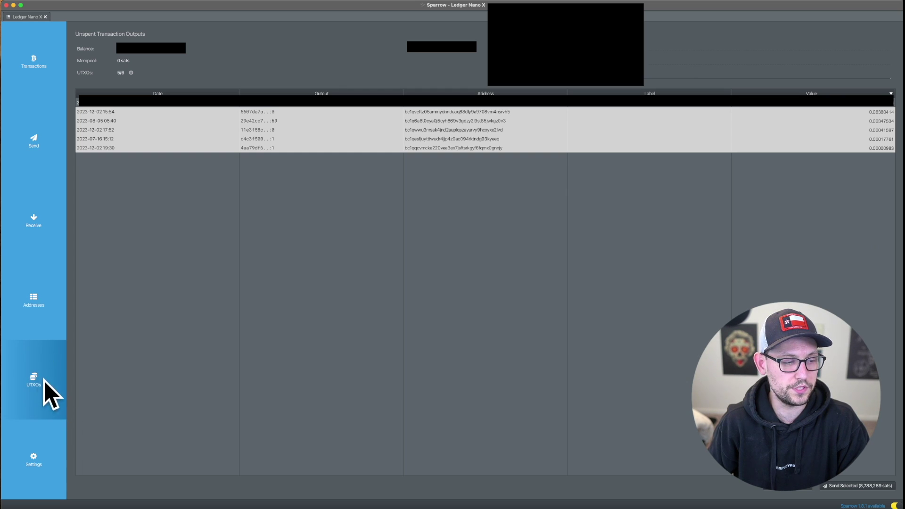
click(533, 112)
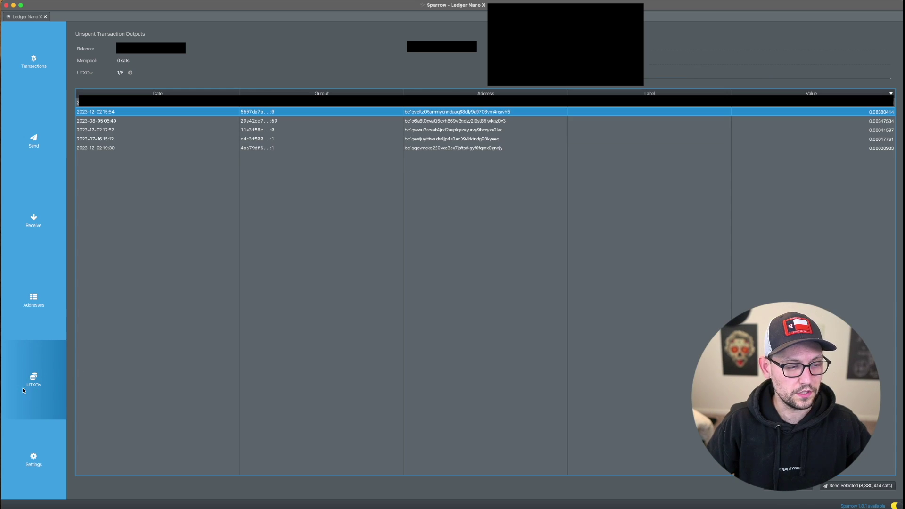
shift+click(414, 149)
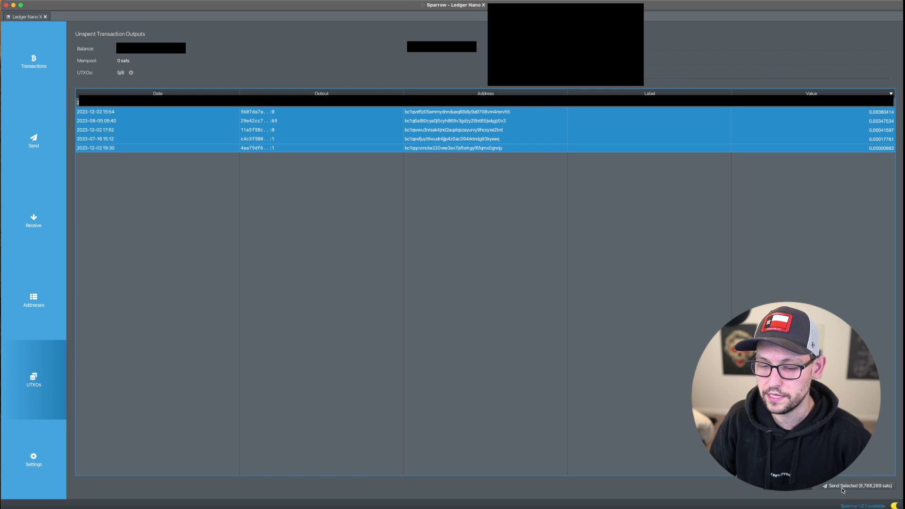
click(874, 487)
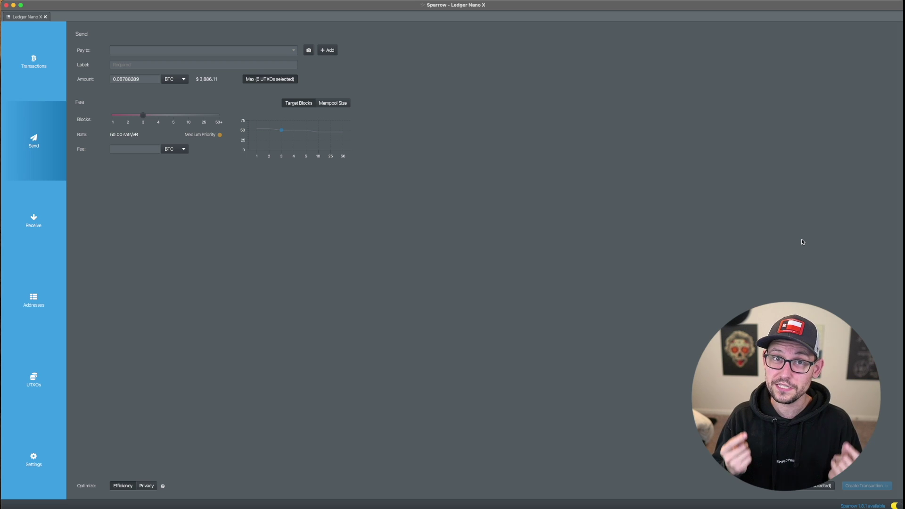
click(49, 302)
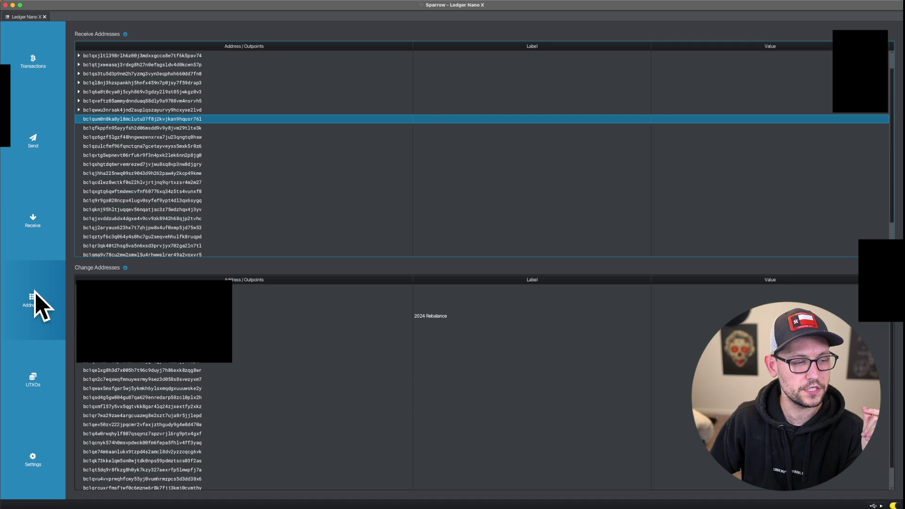
Open Sign/Verify Message from the receive address's context menu.
mouse_move(219, 122)
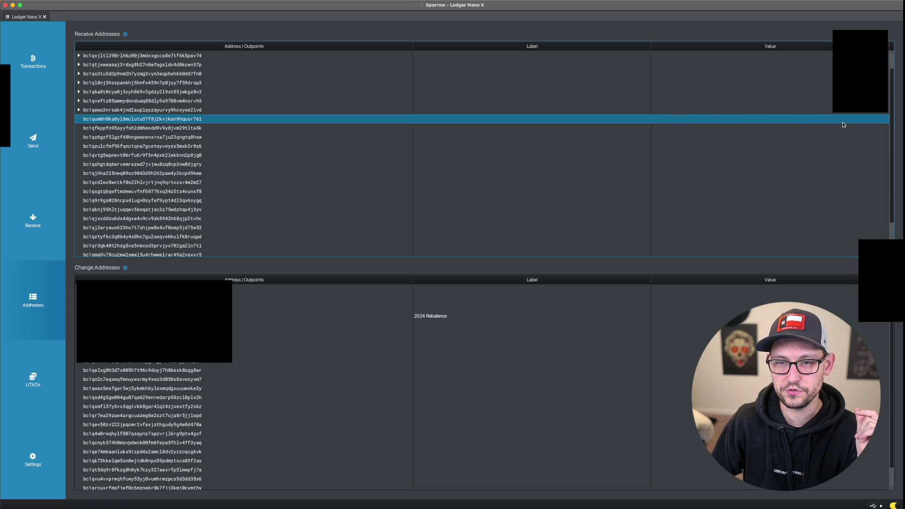
right_click(185, 119)
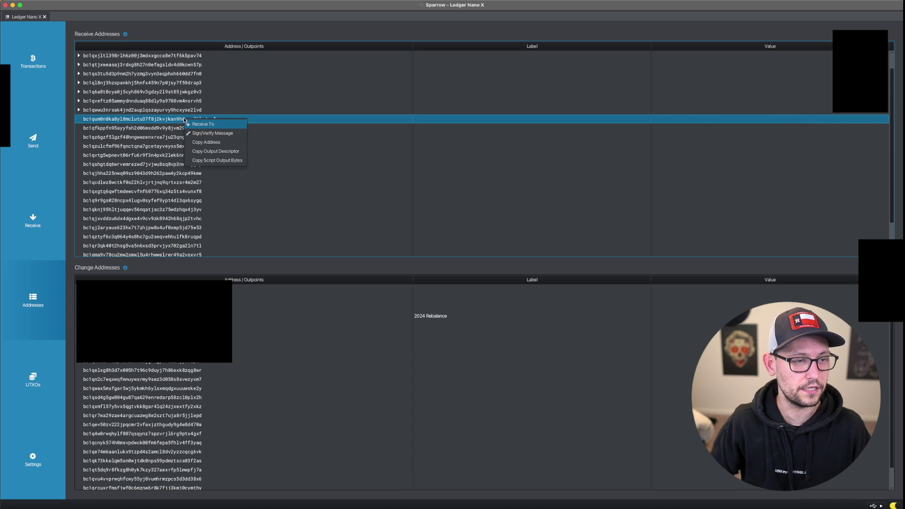
click(212, 135)
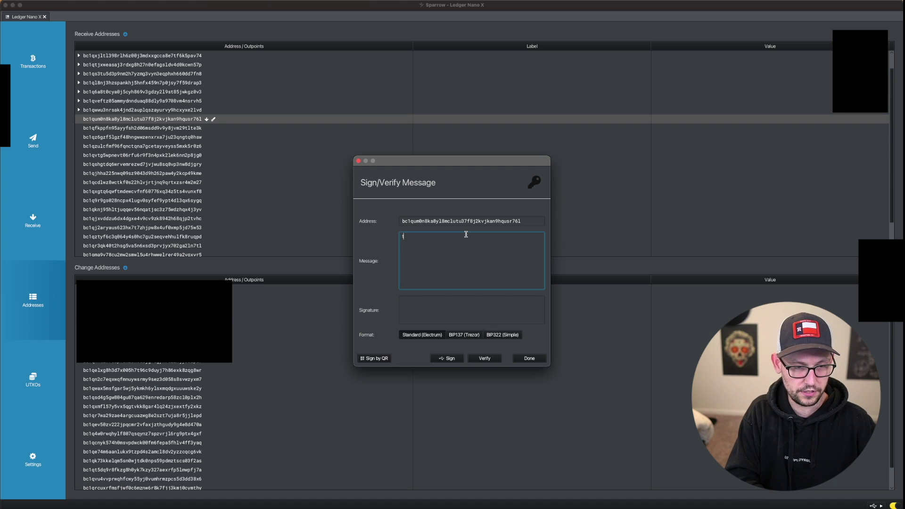
Sign the message 'this is a test' with the Ledger and confirm the signature verifies.
text(this is a test)
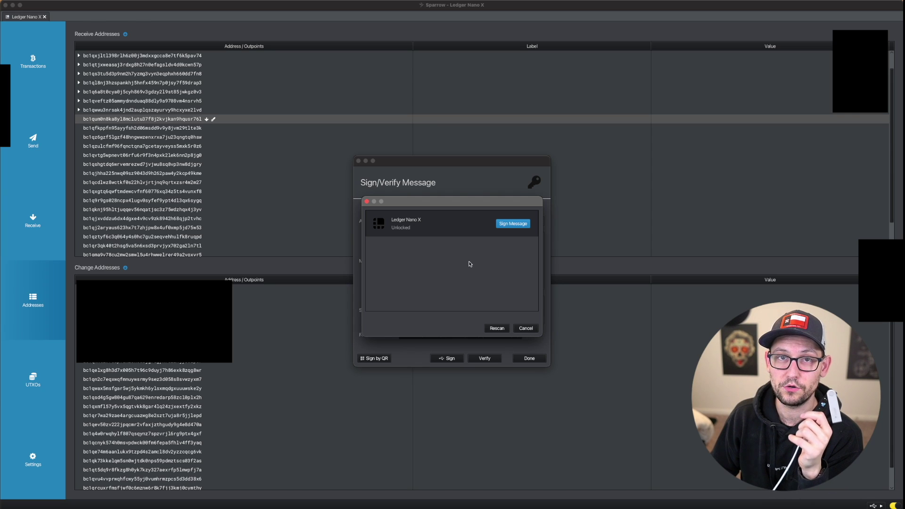
click(517, 225)
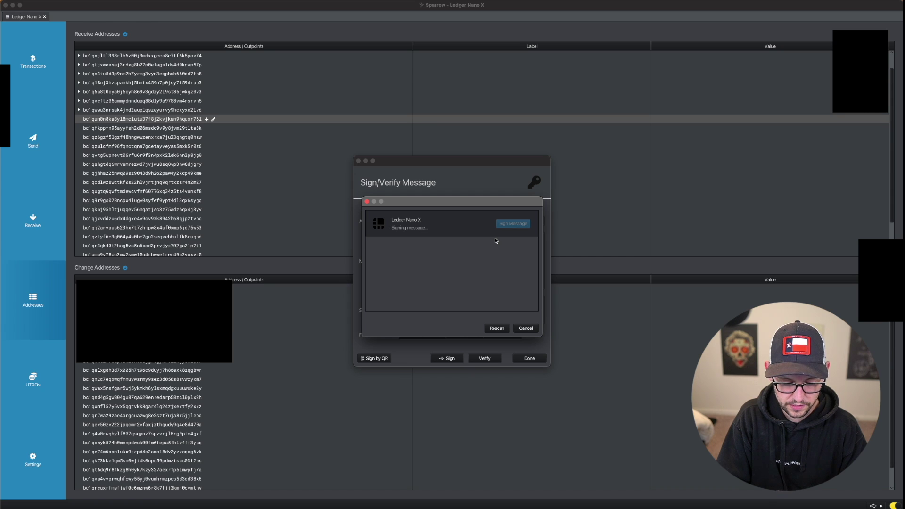
click(494, 360)
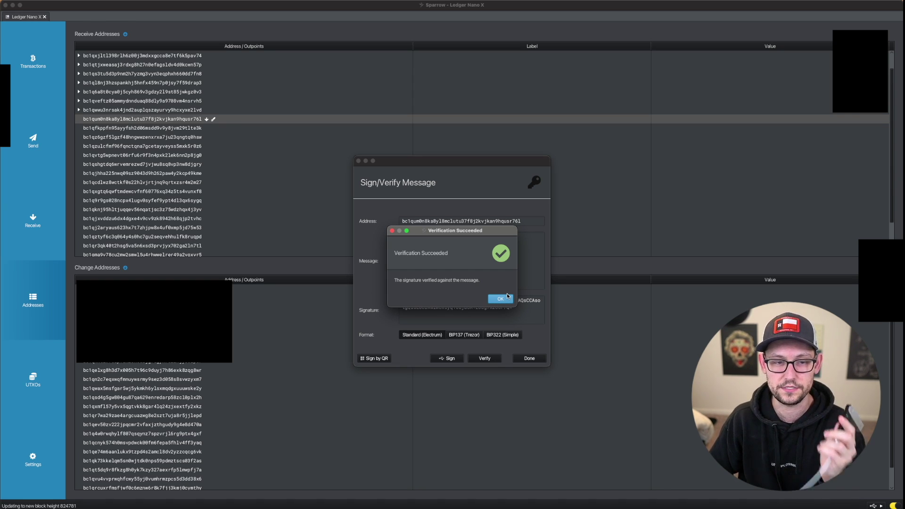
click(506, 298)
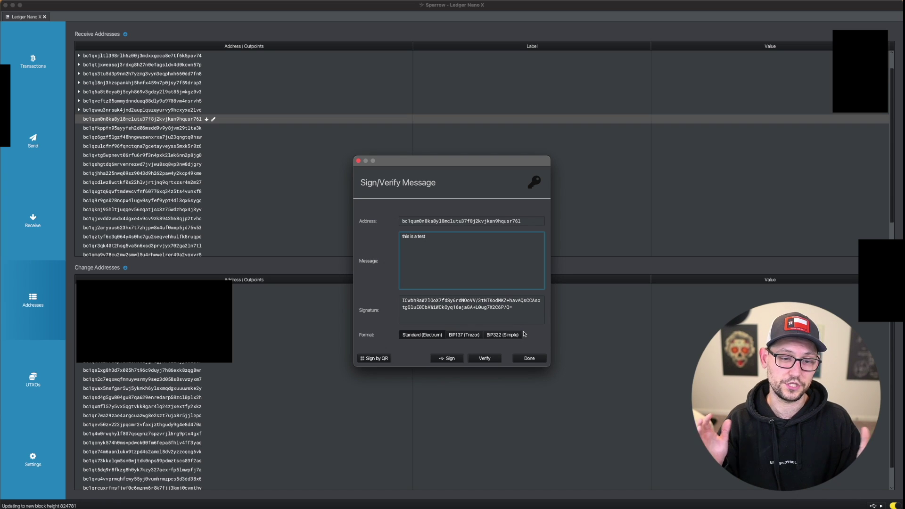
Close the signing window and set the wallet's own receive address as the send recipient.
click(539, 354)
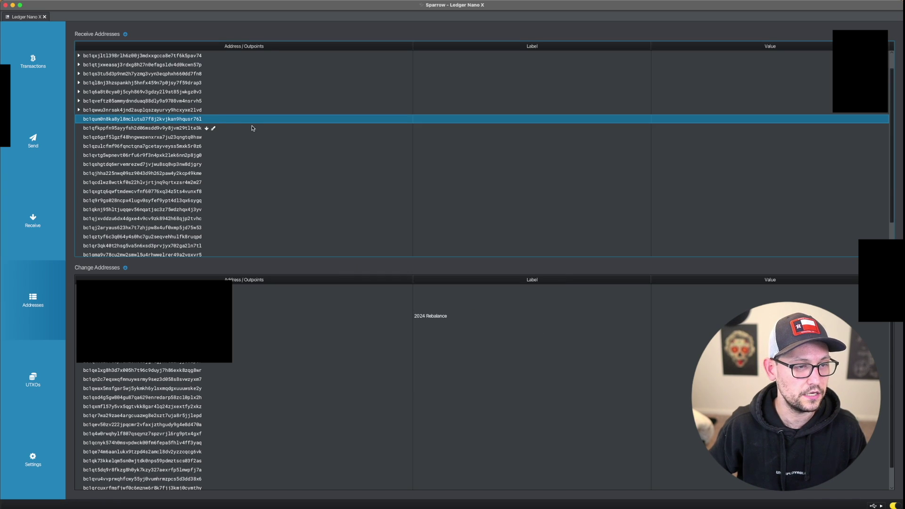
right_click(196, 119)
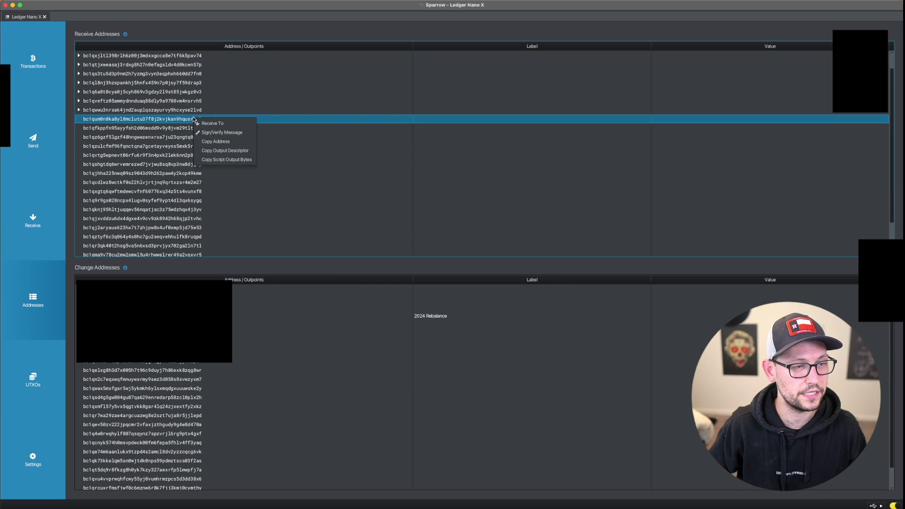
click(211, 142)
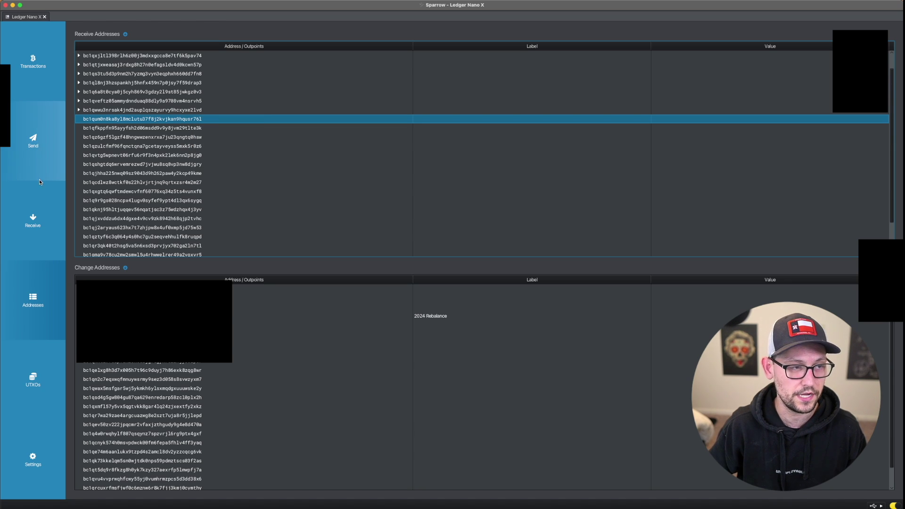
click(41, 143)
click(120, 46)
key(super+v)
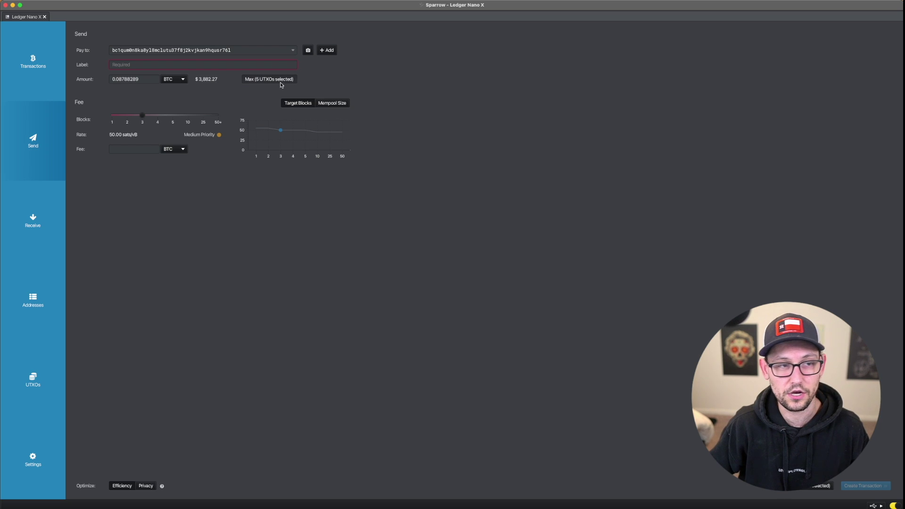
Label the send 'UTXO Consolidation YT Demo' and raise the fee to a 1-block target (46 sats/vB).
click(140, 66)
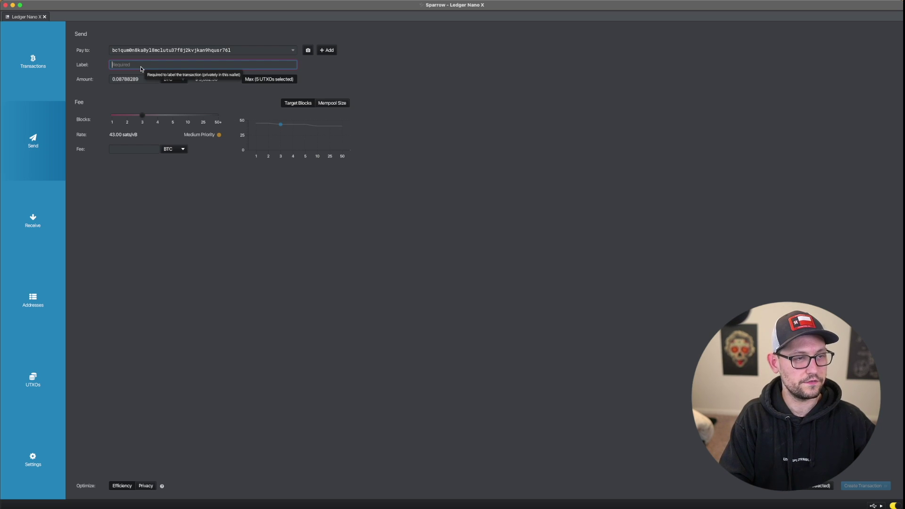
text(UTXO C)
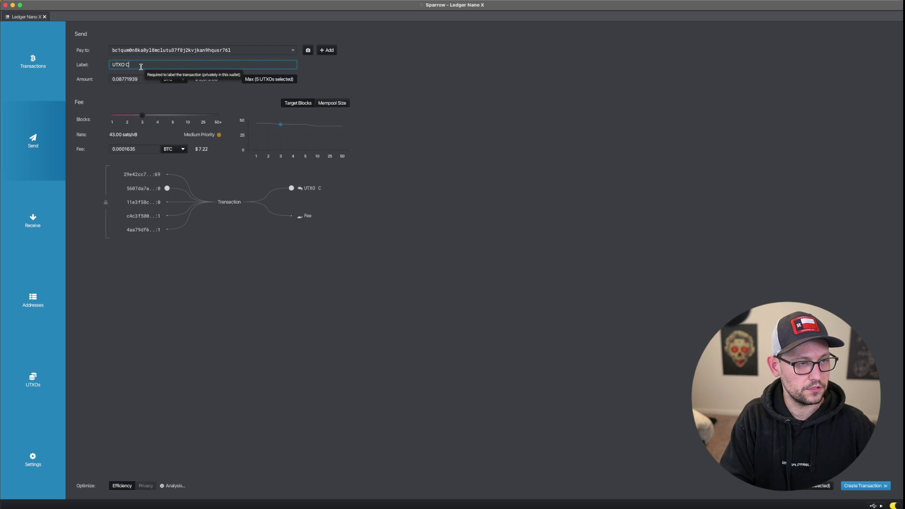
text(onsolidation YT)
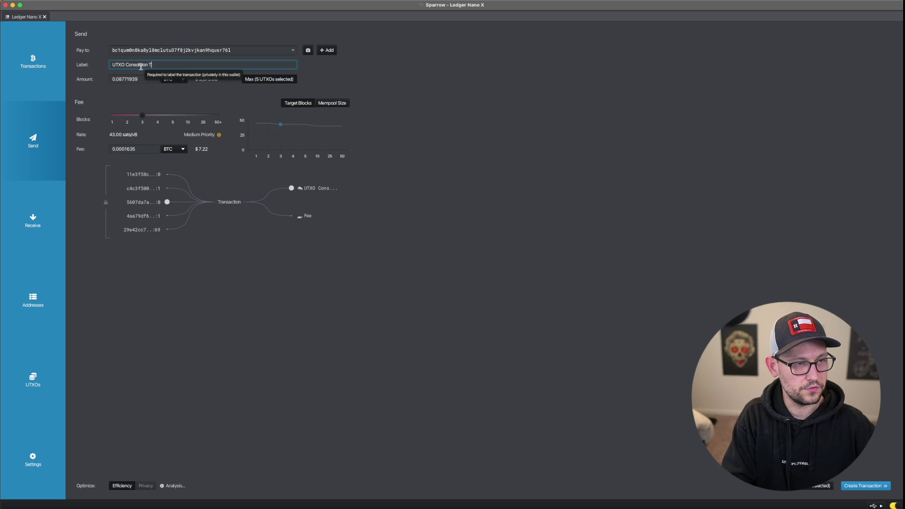
text( Demo)
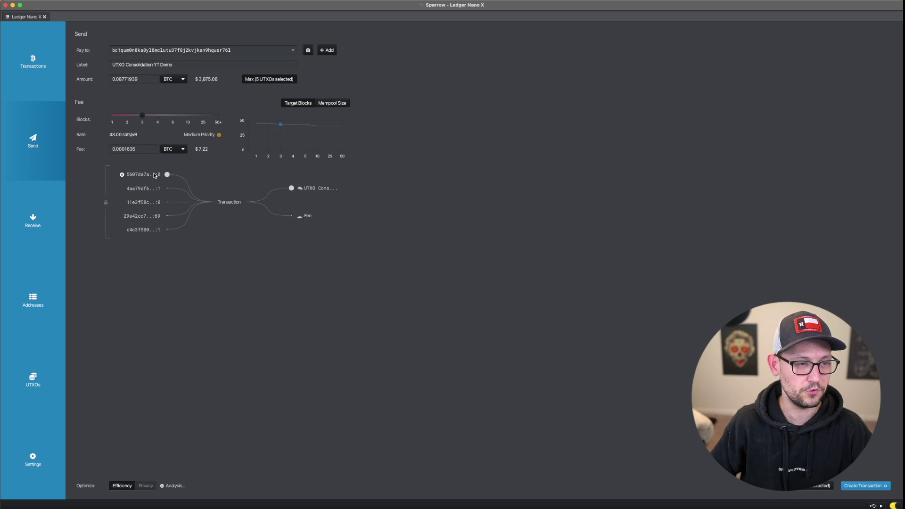
mouse_move(159, 190)
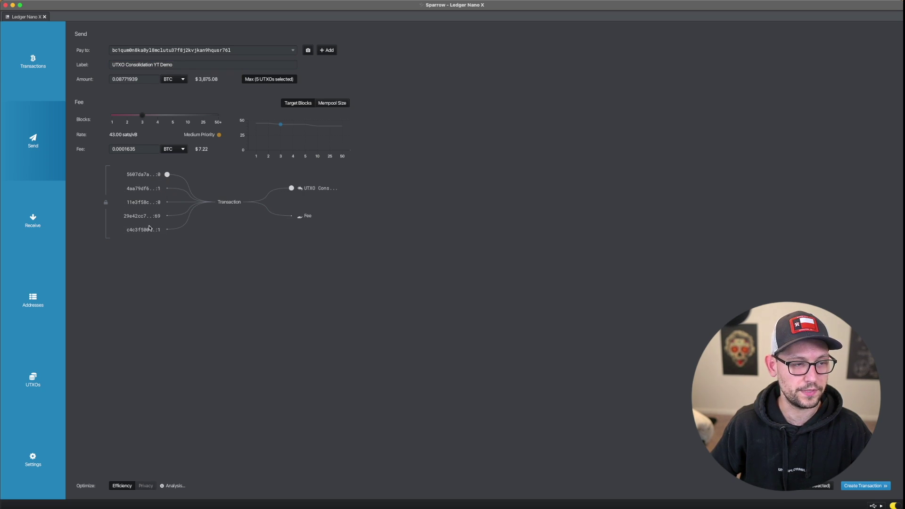
mouse_move(140, 237)
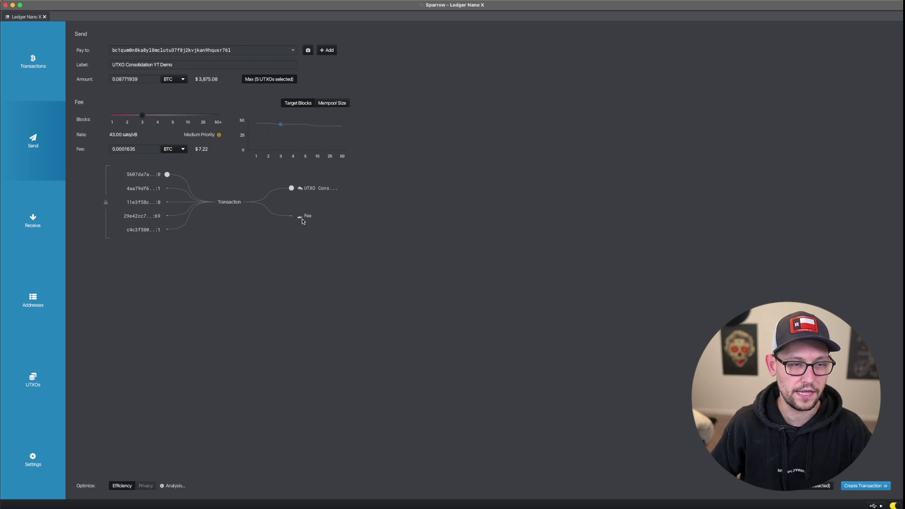
mouse_move(307, 189)
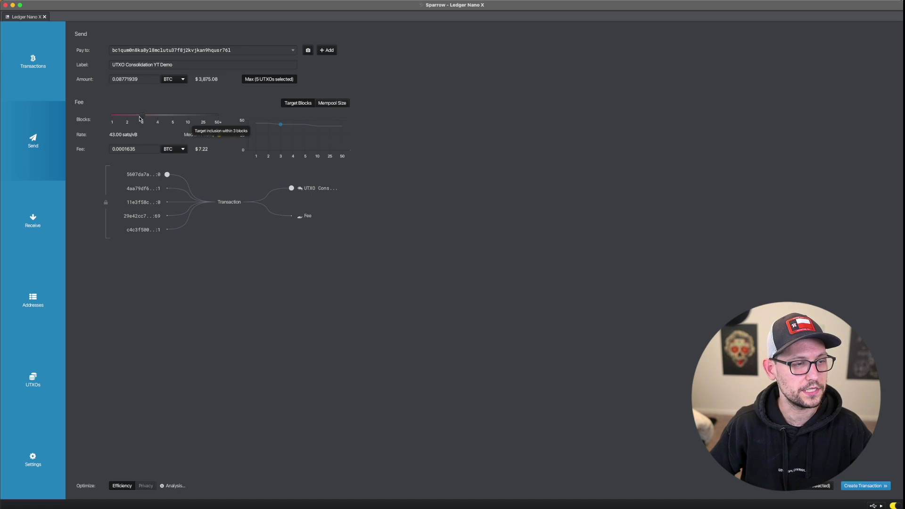
drag(141, 115, 112, 116)
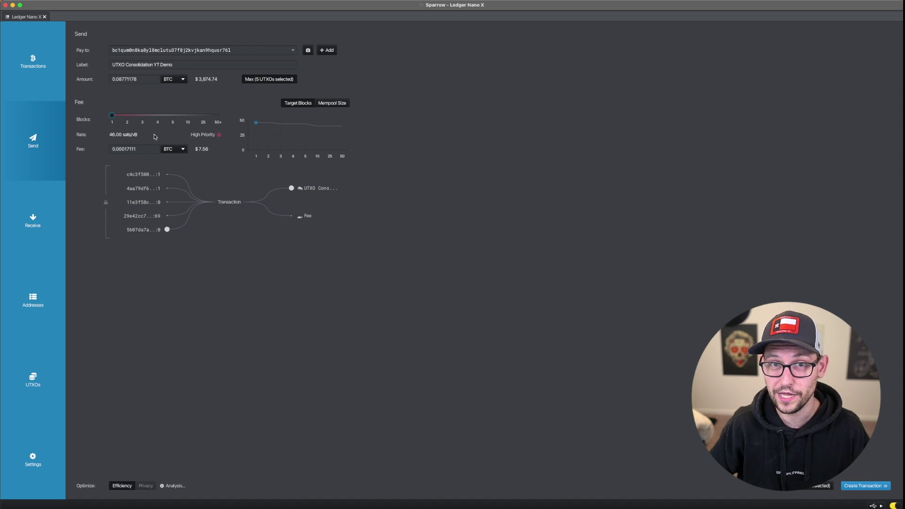
Create the consolidation transaction and finalize it for signing.
click(862, 485)
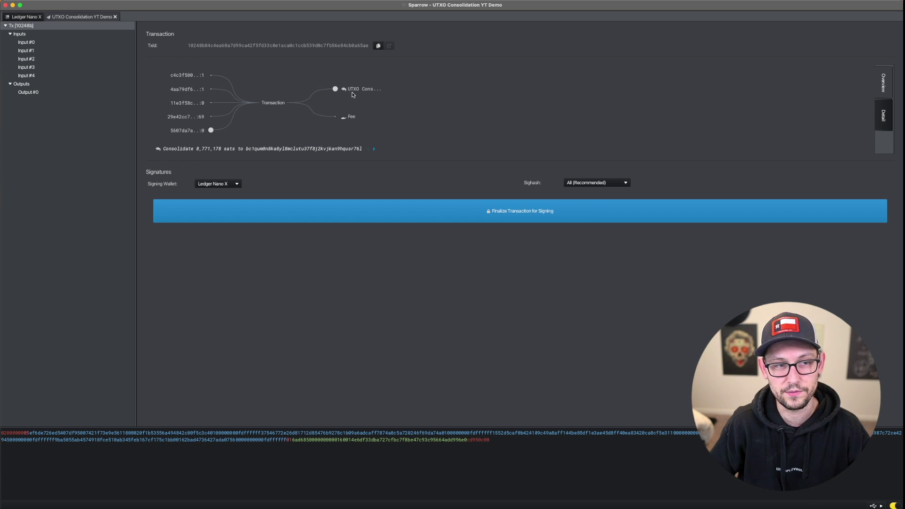
mouse_move(349, 92)
click(494, 218)
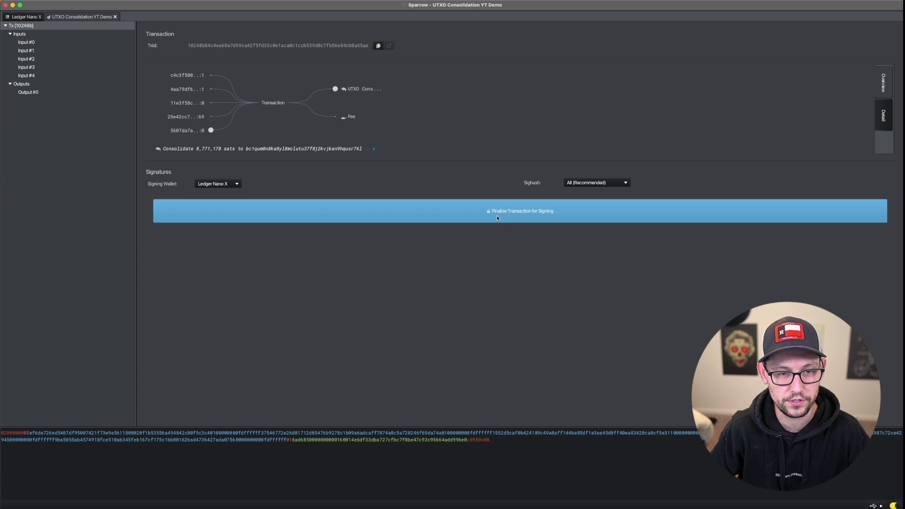
Sign the transaction on the Ledger Nano X, broadcast it, and copy its transaction id.
click(769, 215)
click(522, 218)
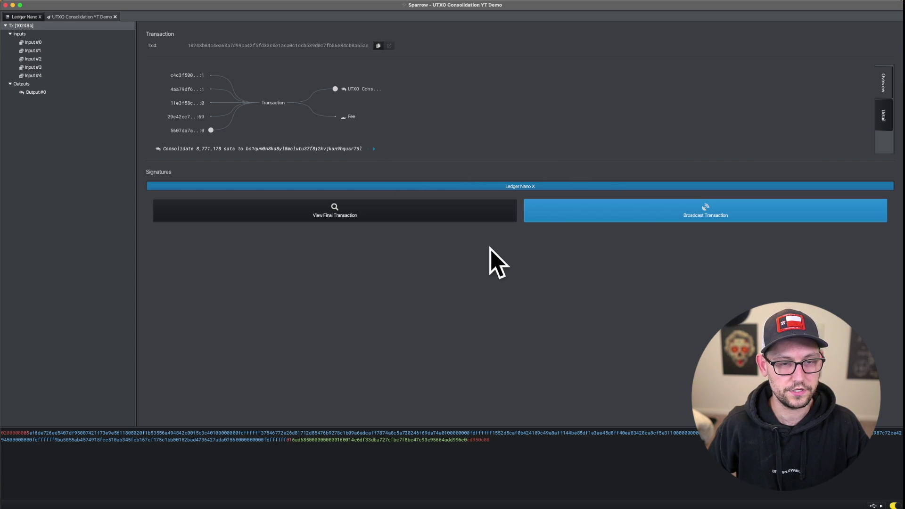
click(710, 217)
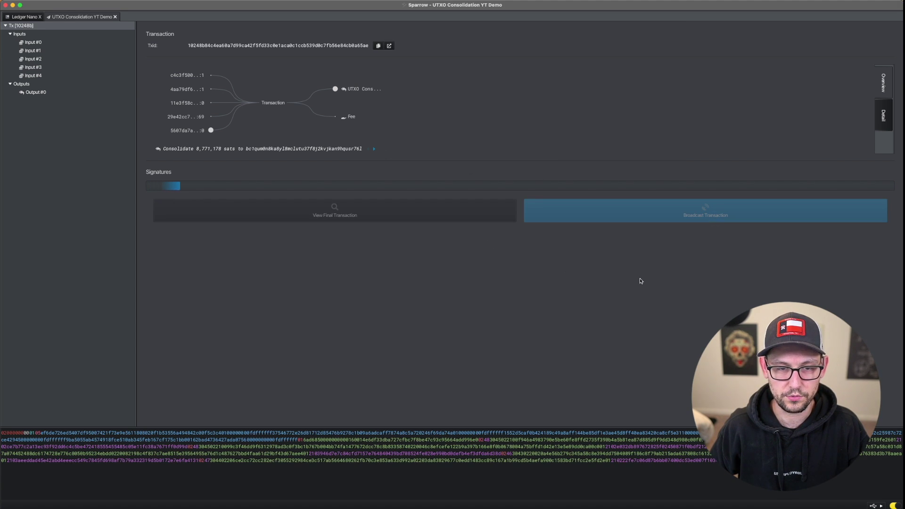
click(377, 46)
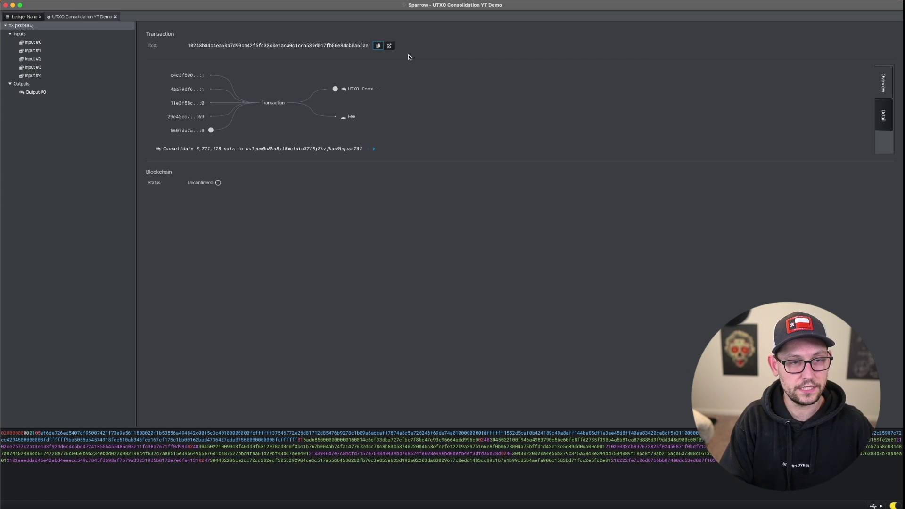
Launch the Arc browser from the app launcher.
key(super+space)
text(arc)
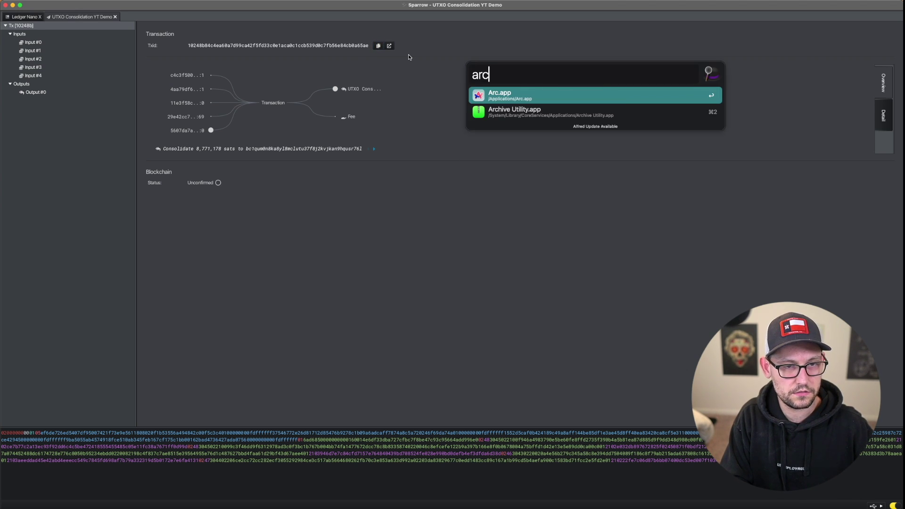
key(Return)
Look up the pasted transaction id on mempool.space to view its five inputs and single output.
key(ctrl+v)
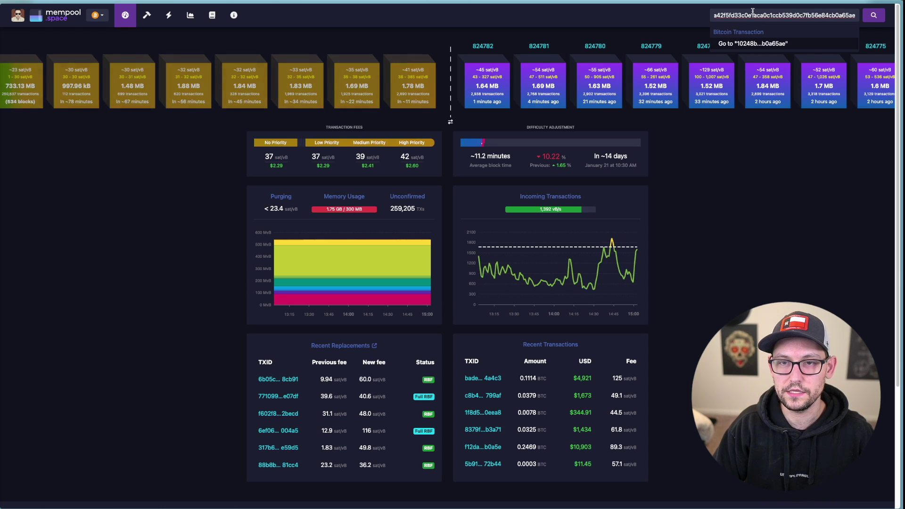
key(Return)
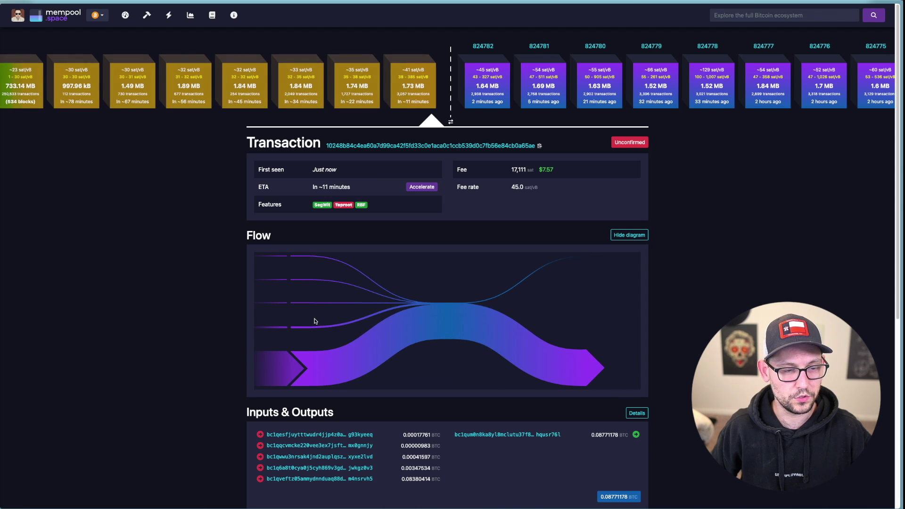
mouse_move(301, 370)
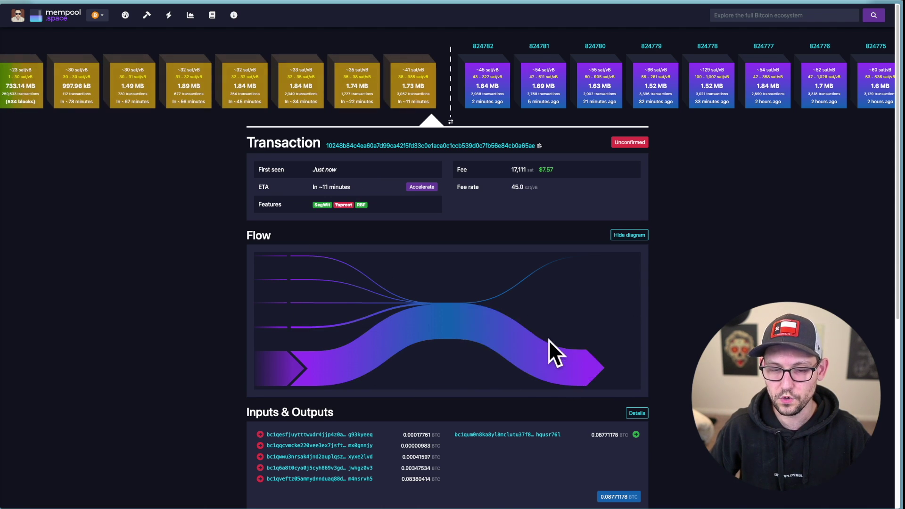
mouse_move(547, 347)
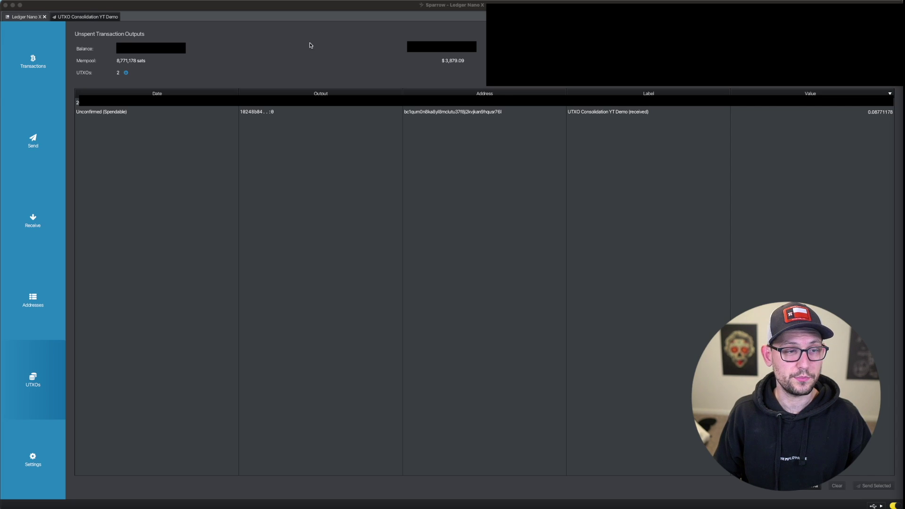